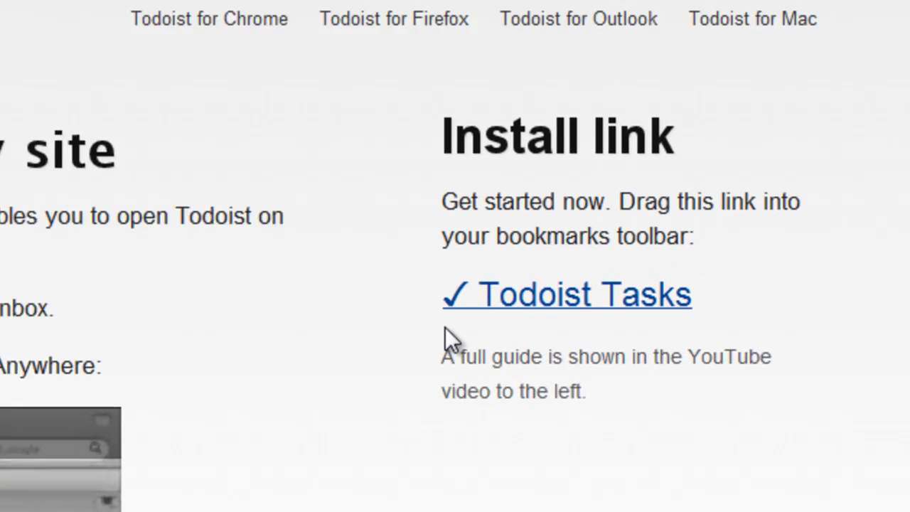
Select the ✓ Todoist Tasks install link on the todoist.com/anywhere page.
click(741, 205)
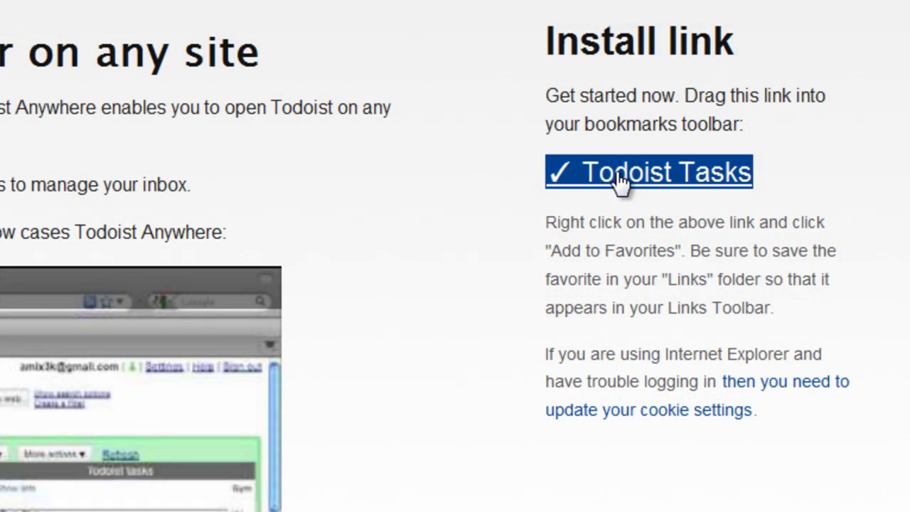
Add the Todoist Tasks link to Internet Explorer's Favorites Bar and Chrome's bookmarks bar.
right_click(620, 182)
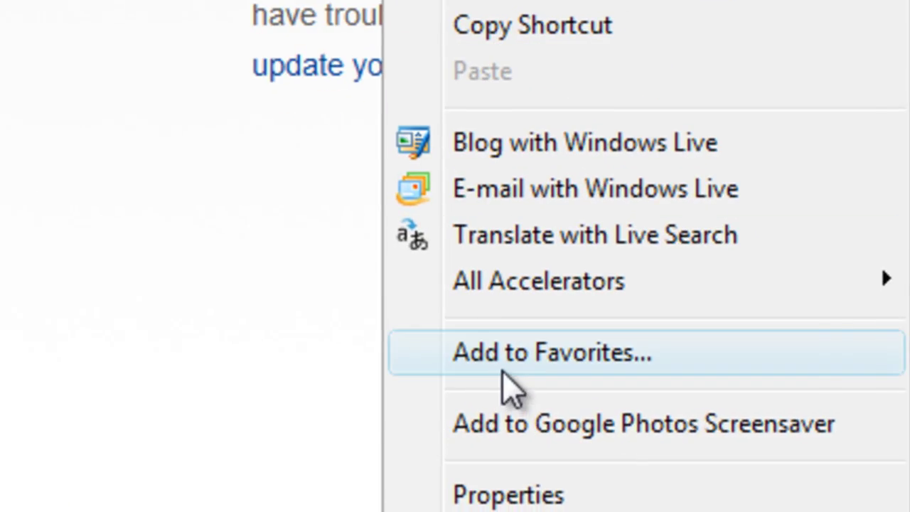
click(507, 377)
click(635, 297)
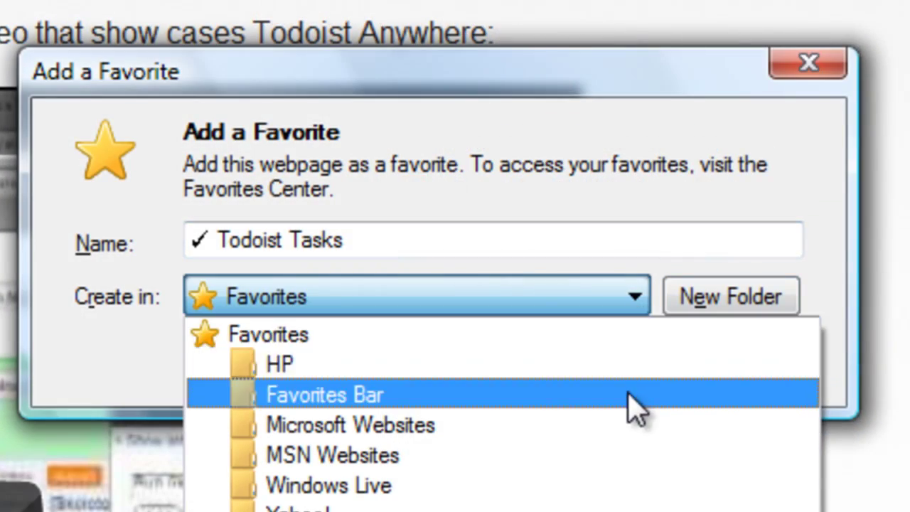
click(630, 394)
click(617, 373)
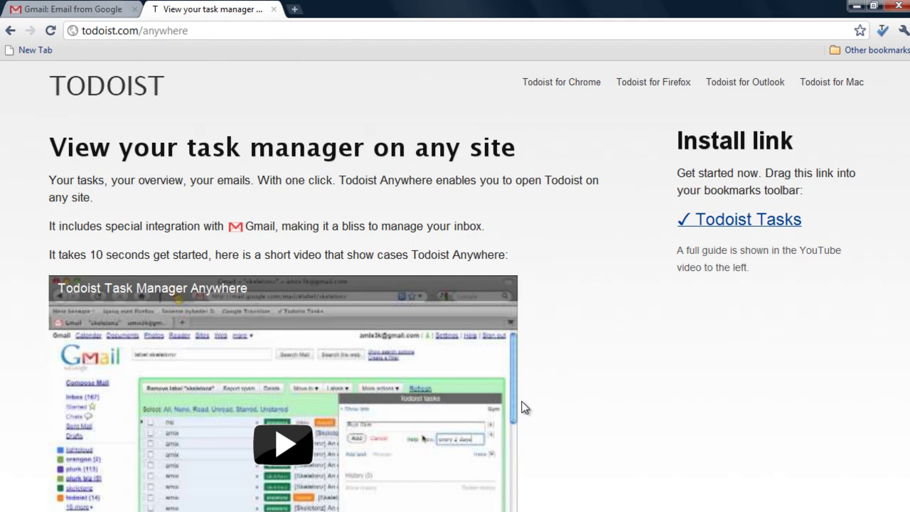
drag(724, 224, 143, 51)
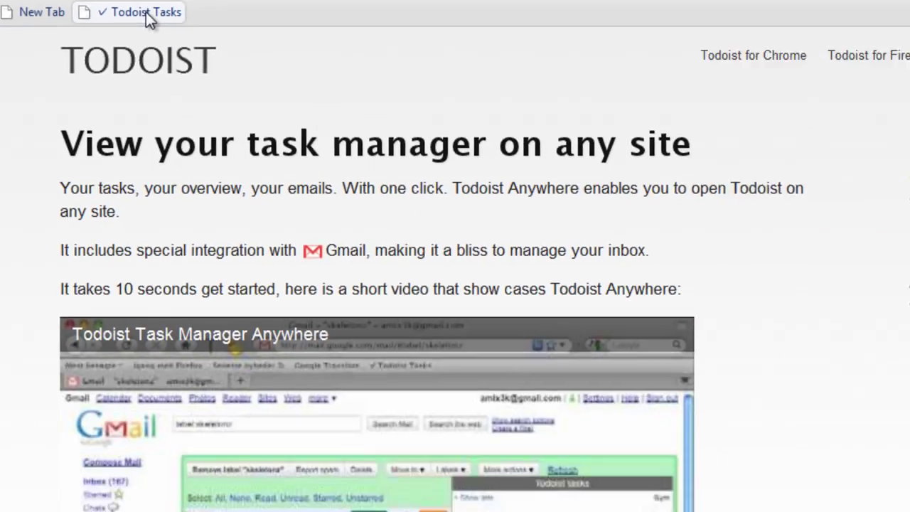
Run the ✓ Todoist Tasks bookmarklet and start signing up for a new Todoist account.
click(146, 13)
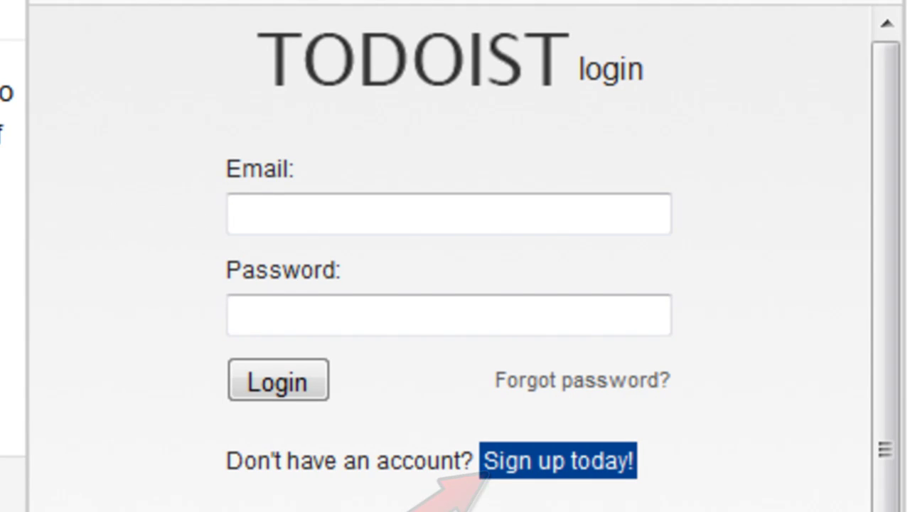
click(530, 461)
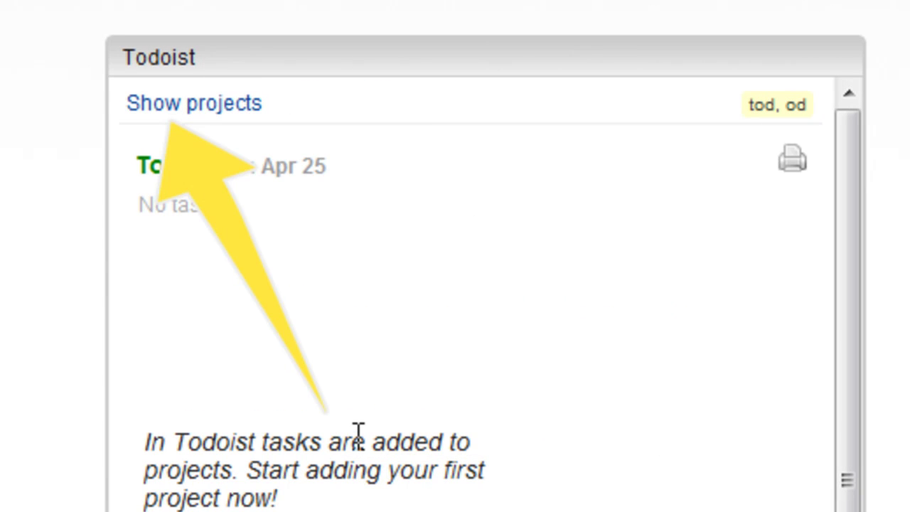
Create a new project named 'Online Tasks' from the projects list.
click(232, 106)
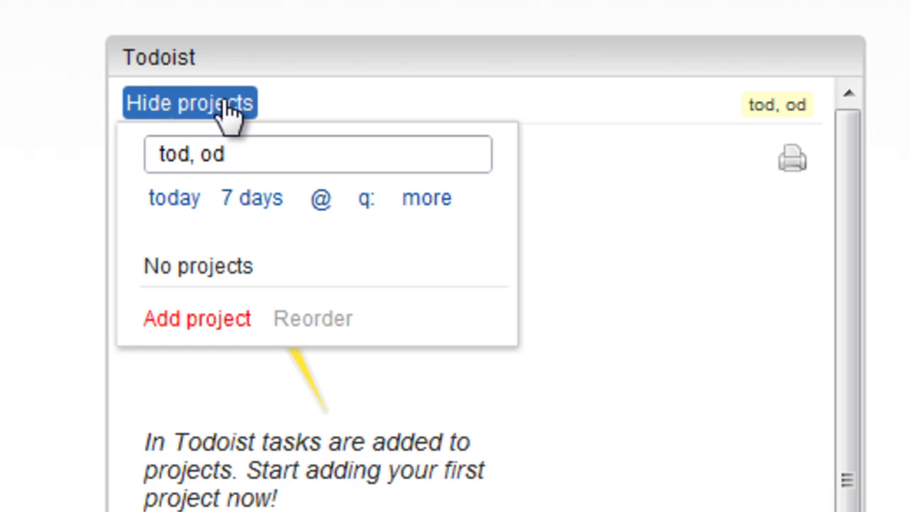
click(199, 320)
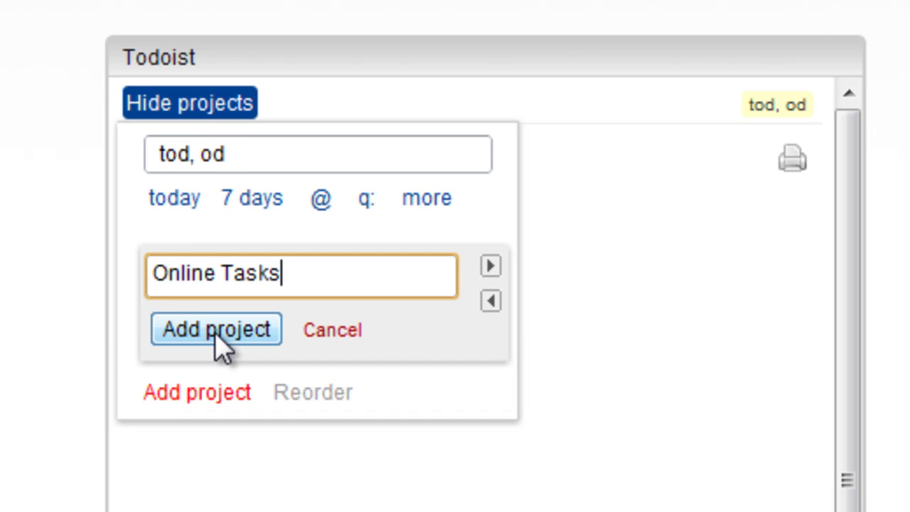
click(217, 336)
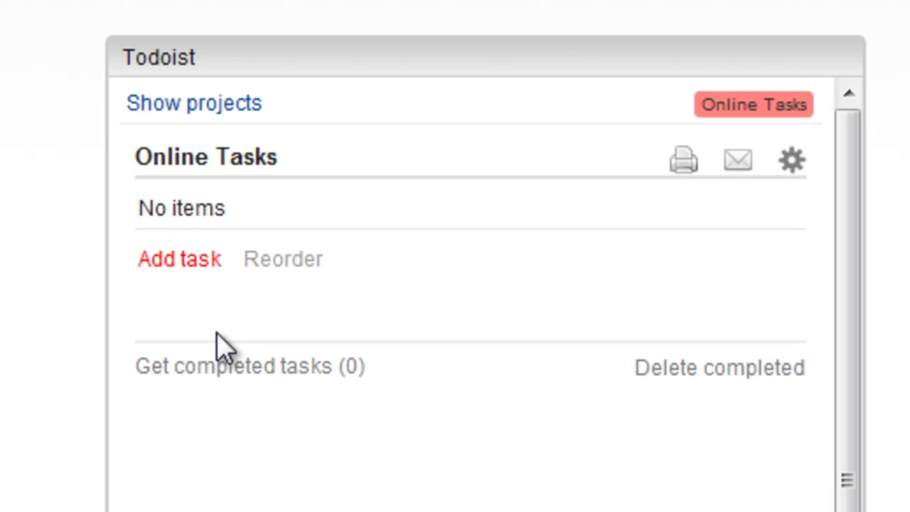
Add the task 'Install Todoist' due April 25.
click(188, 259)
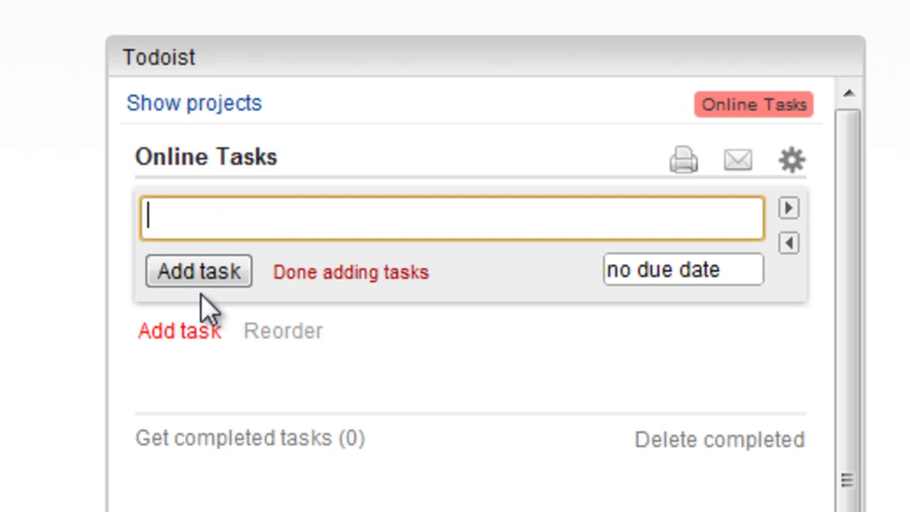
click(644, 284)
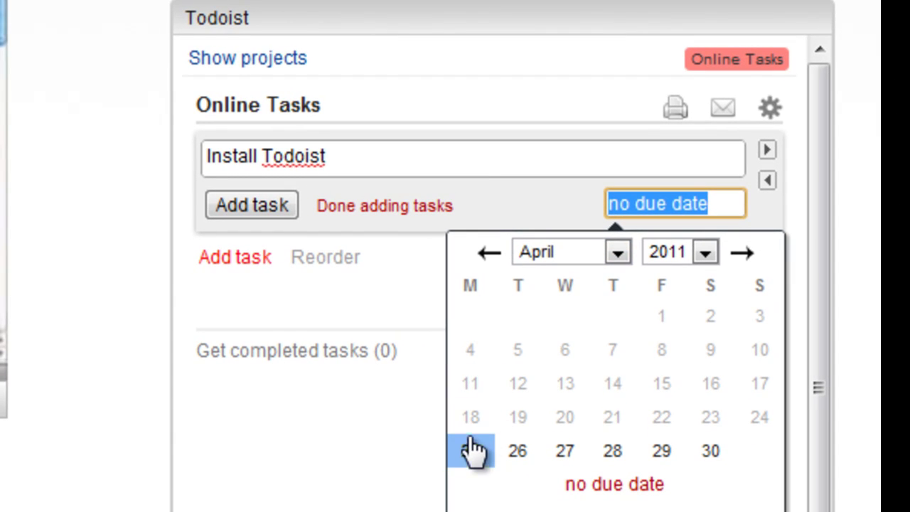
click(471, 449)
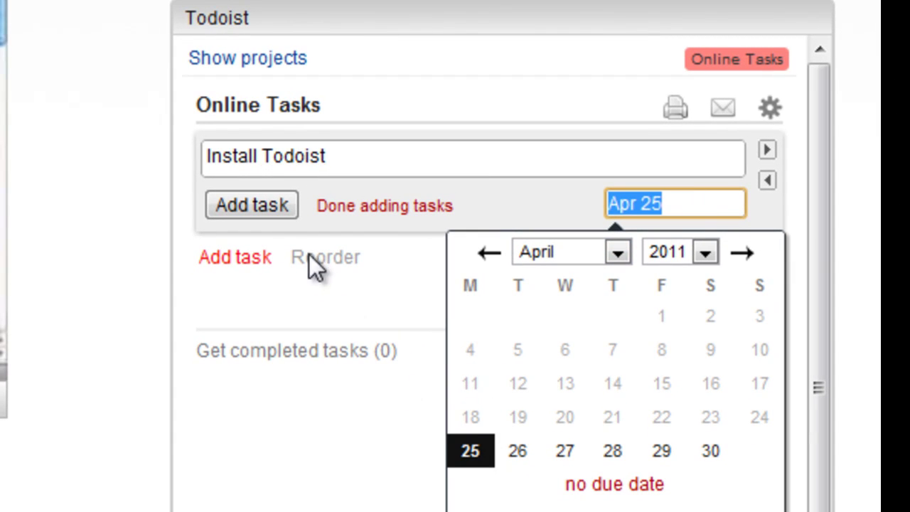
click(254, 207)
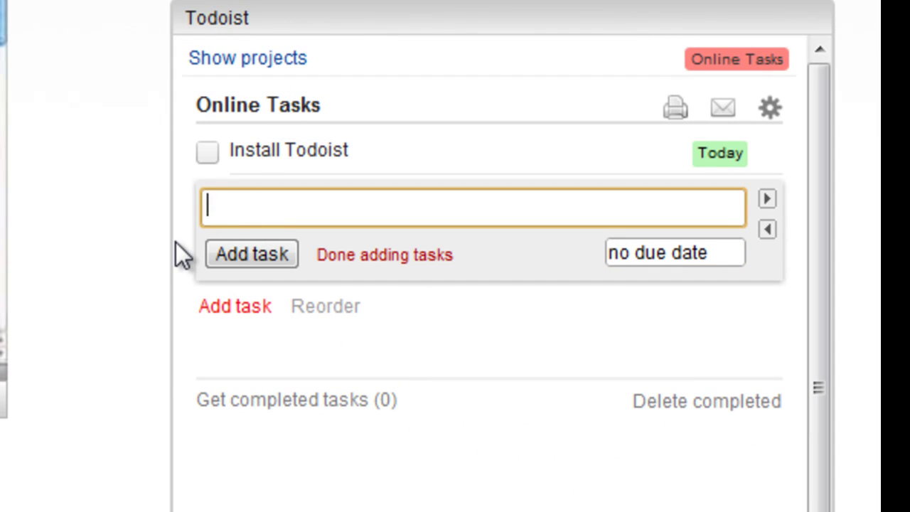
Add 'check email' due today and 'meeting with Charles' due next Thursday.
text(check email)
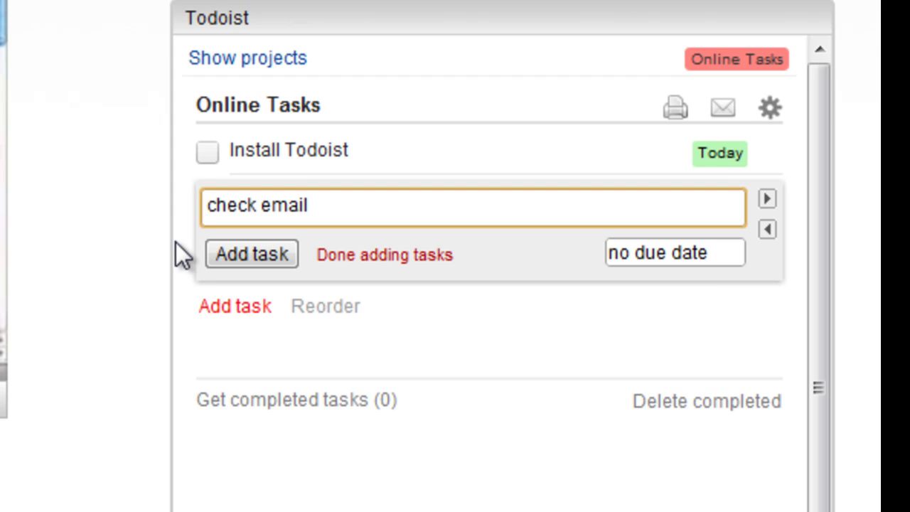
key(Tab)
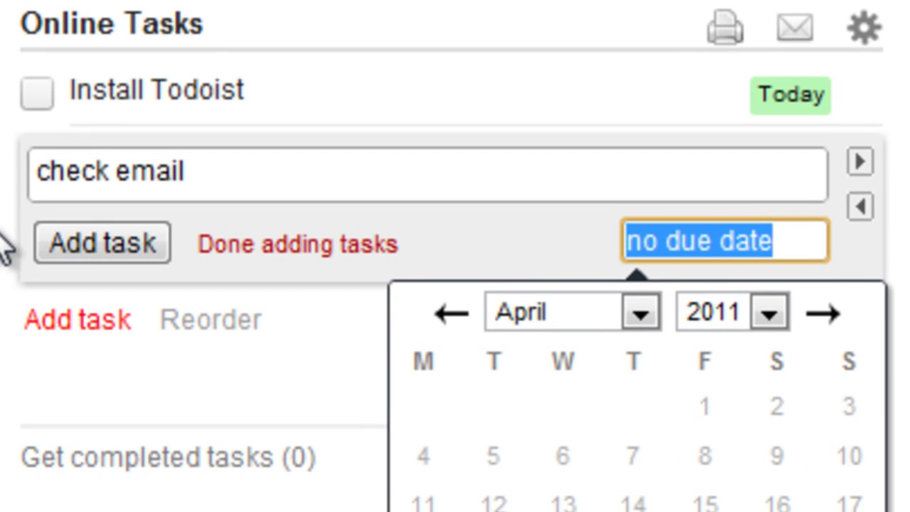
text(today)
key(Return)
text(meeting with Charles)
key(Tab)
text(ne)
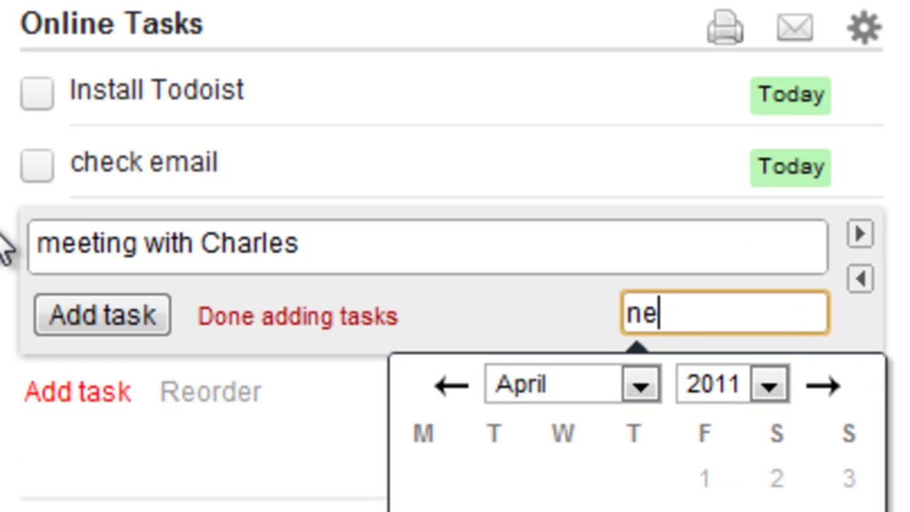
text(xt Thurs)
key(Return)
Add a recurring 'staff meeting' task due every weekday at 3pm.
text(staff meeting)
key(Tab)
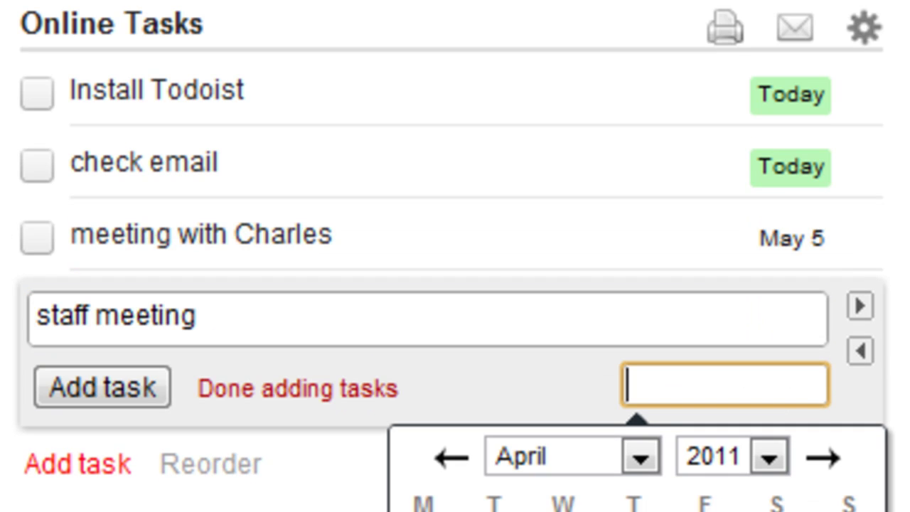
text(ev weekday @ 3pm)
key(Return)
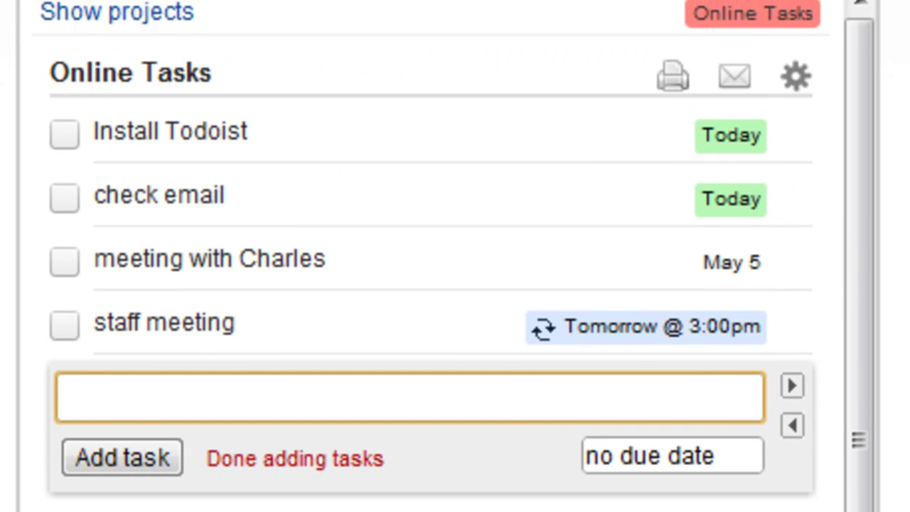
Mark Install Todoist complete, then restore it as an open task.
click(65, 136)
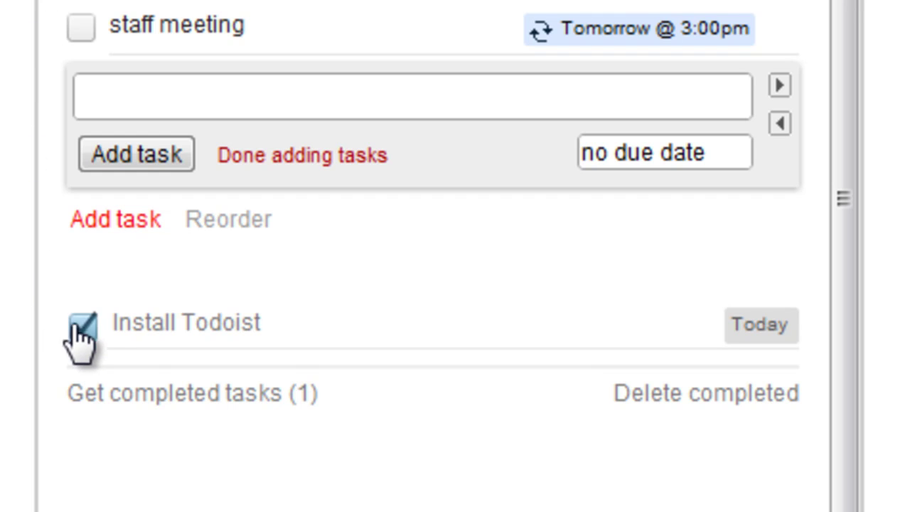
click(82, 327)
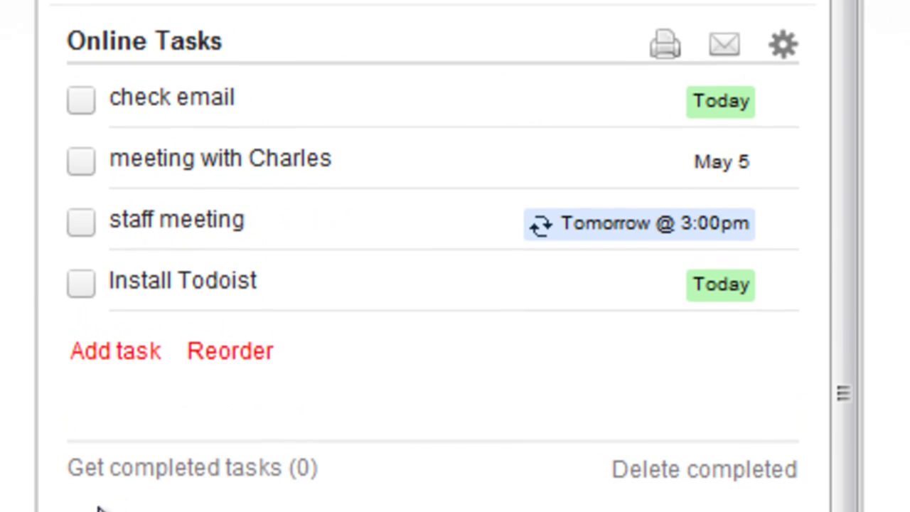
Save 'review on Todoist' as a subtask under staff meeting.
click(167, 284)
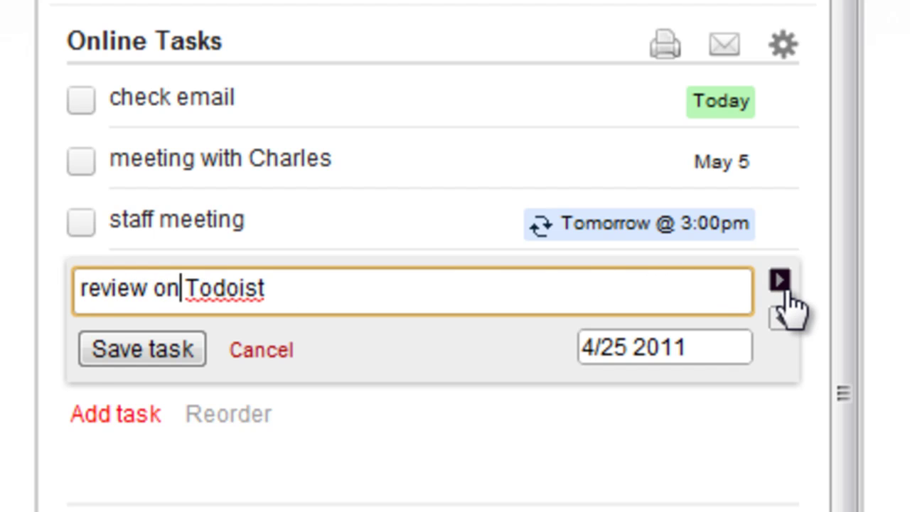
key(ctrl+Right)
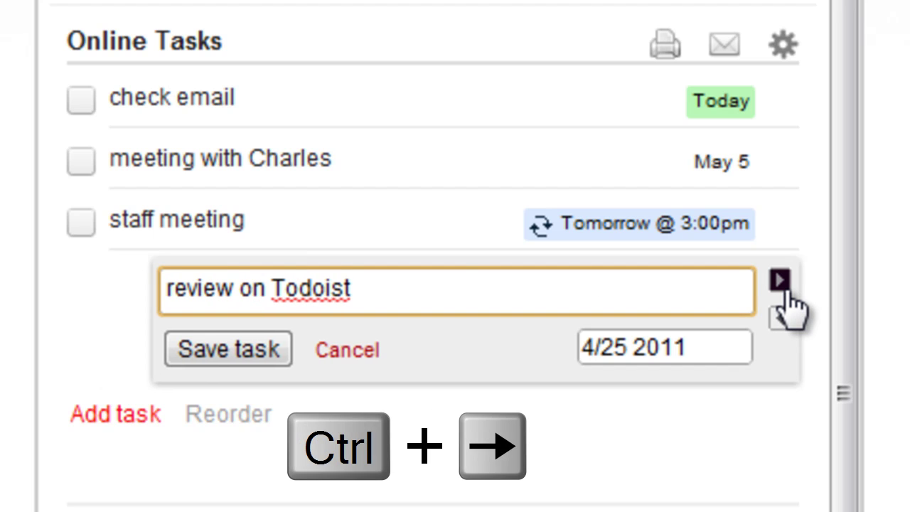
key(ctrl+Left)
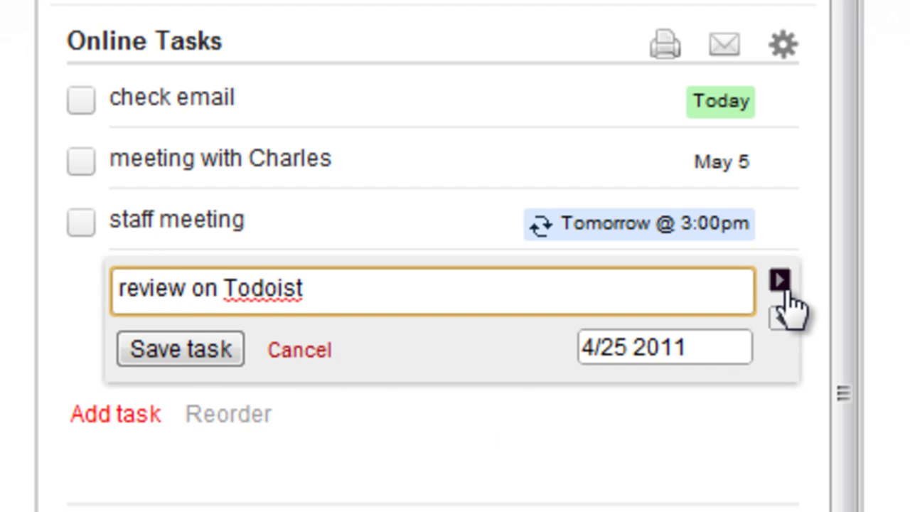
key(Return)
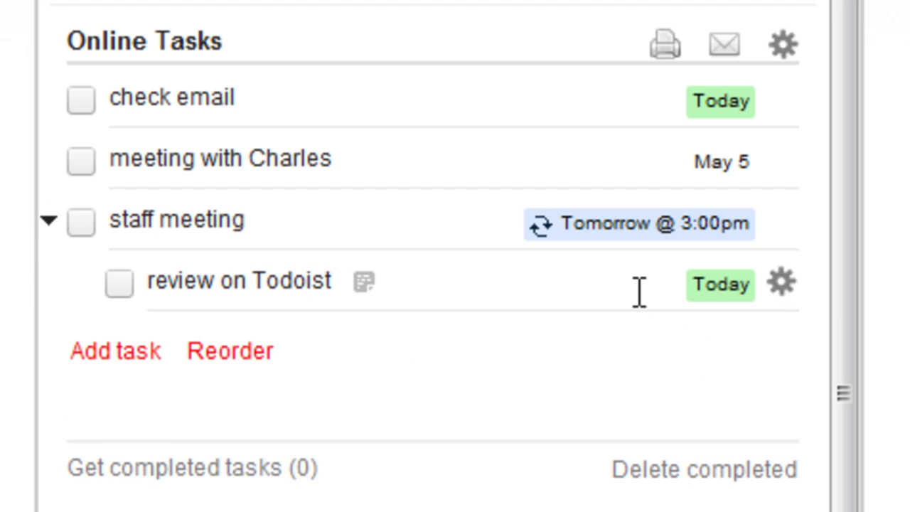
Reorder the tasks so check email sits at the bottom of the list.
click(780, 284)
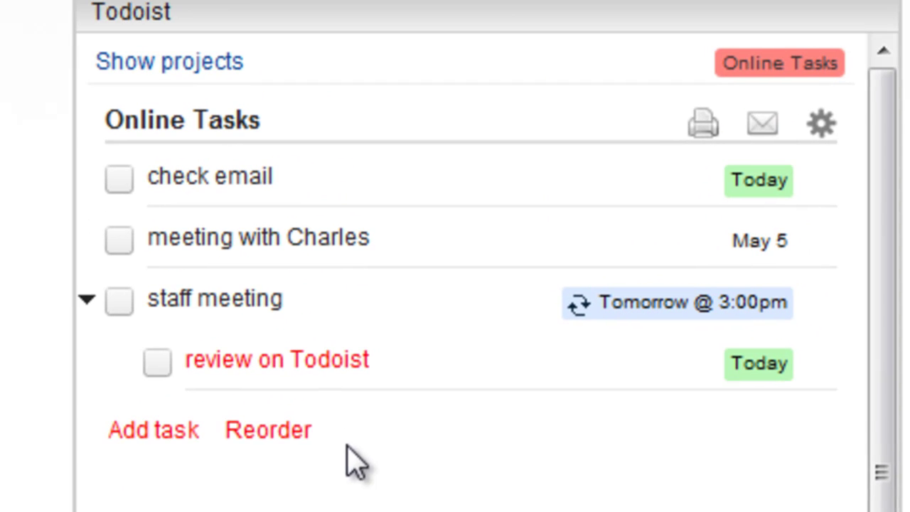
click(230, 117)
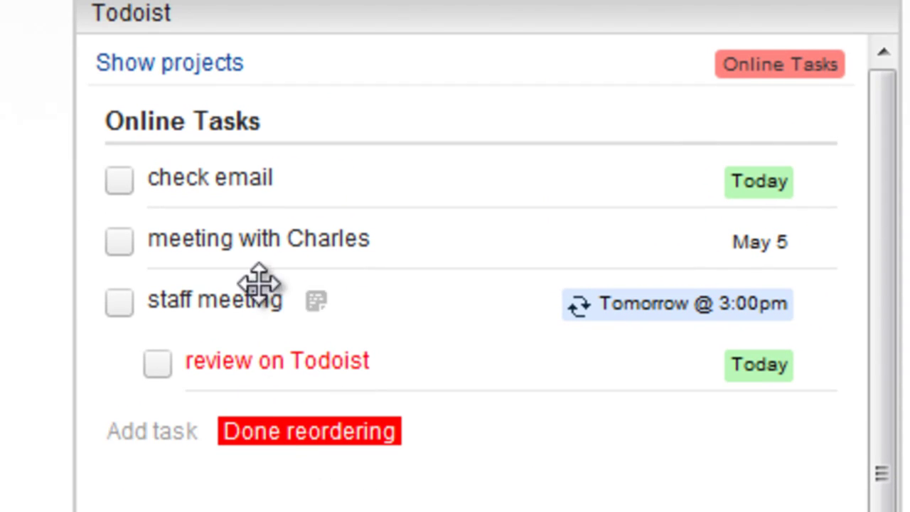
drag(224, 193, 226, 392)
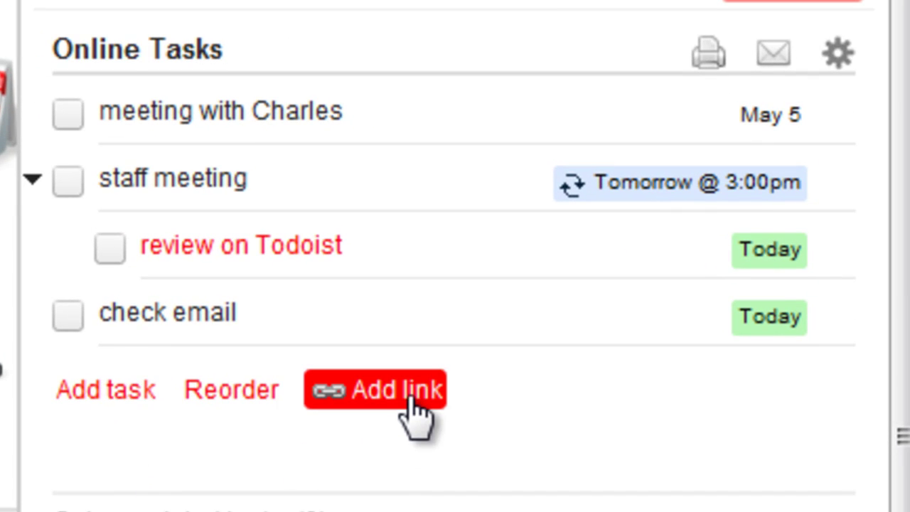
Add a task linking to the current Todoist page, due May 12.
click(408, 391)
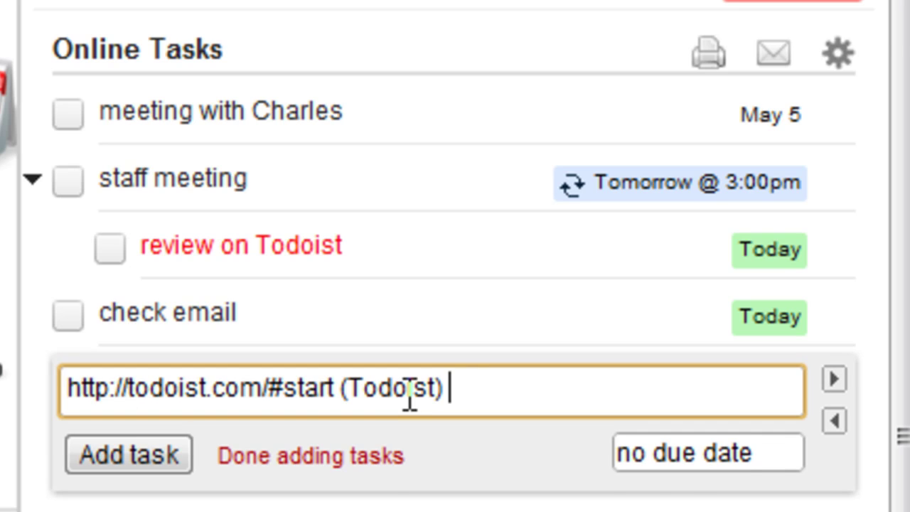
click(640, 466)
text(12)
key(Return)
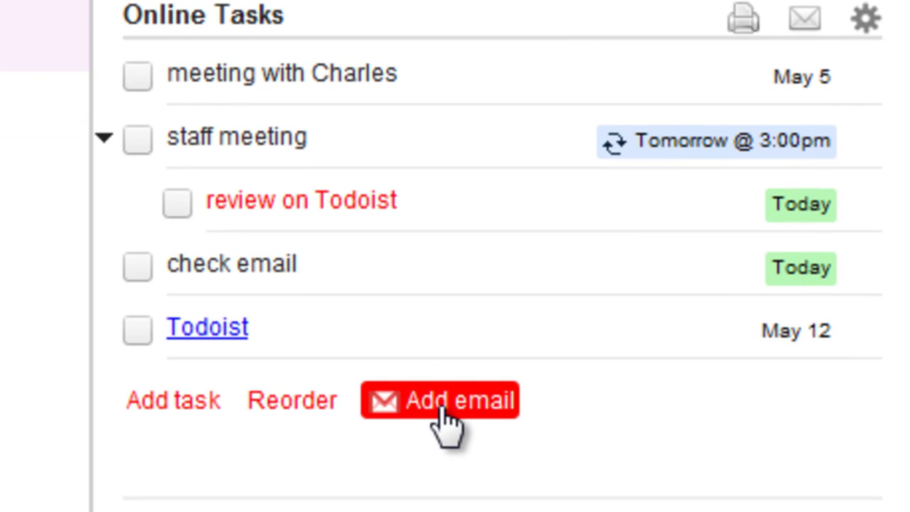
Add a task from the open 'Todoist' email due Thursday, then open that email.
click(442, 409)
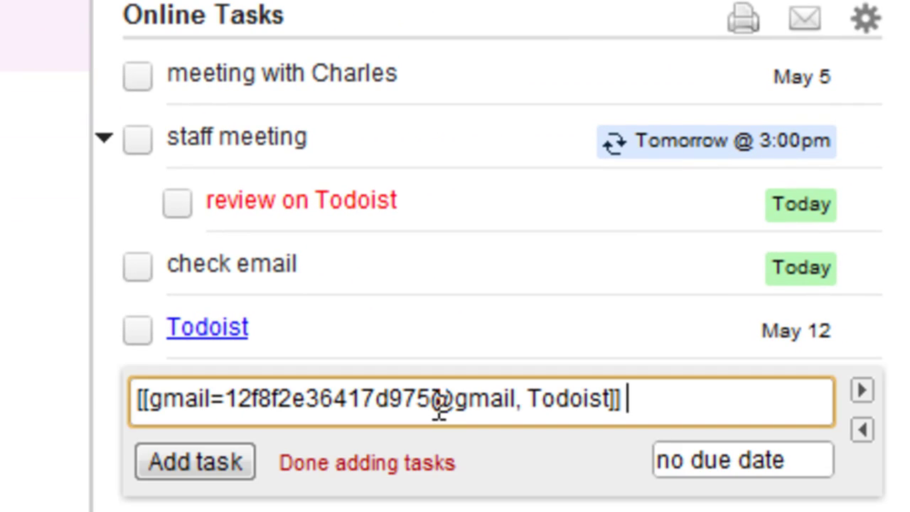
key(Tab)
text(thur)
key(Return)
key(Escape)
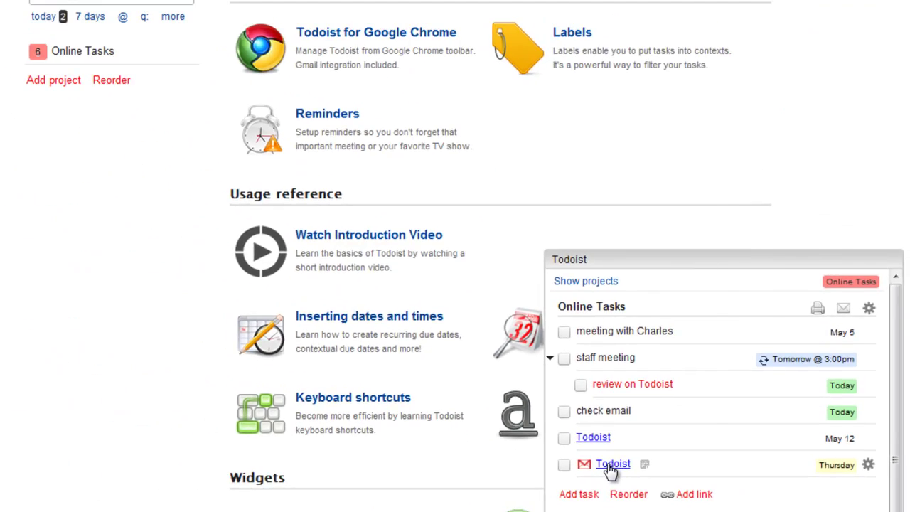
click(574, 456)
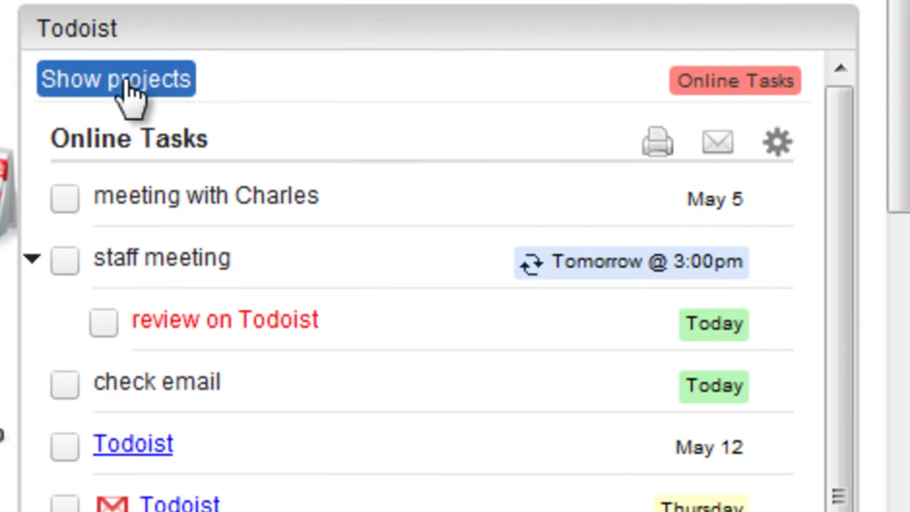
Create a 'Vacation Plans' project indented under Home.
click(125, 80)
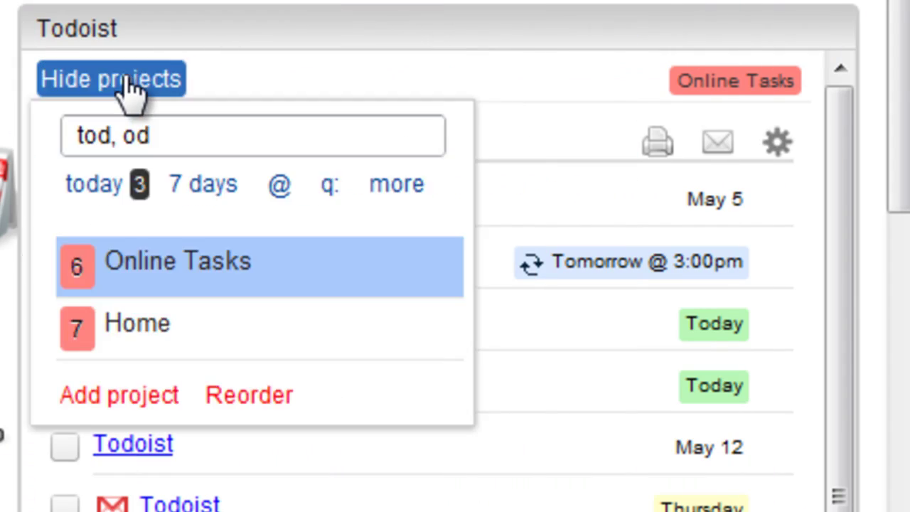
click(163, 333)
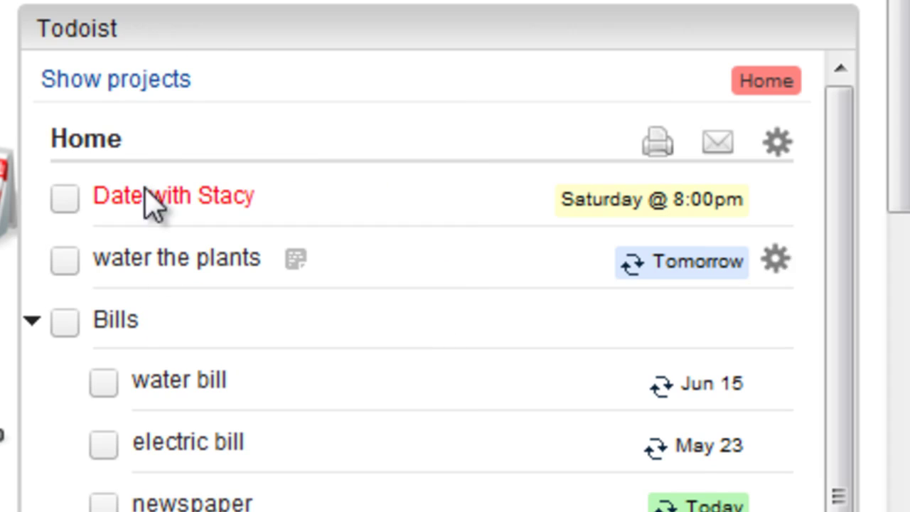
click(118, 81)
click(147, 396)
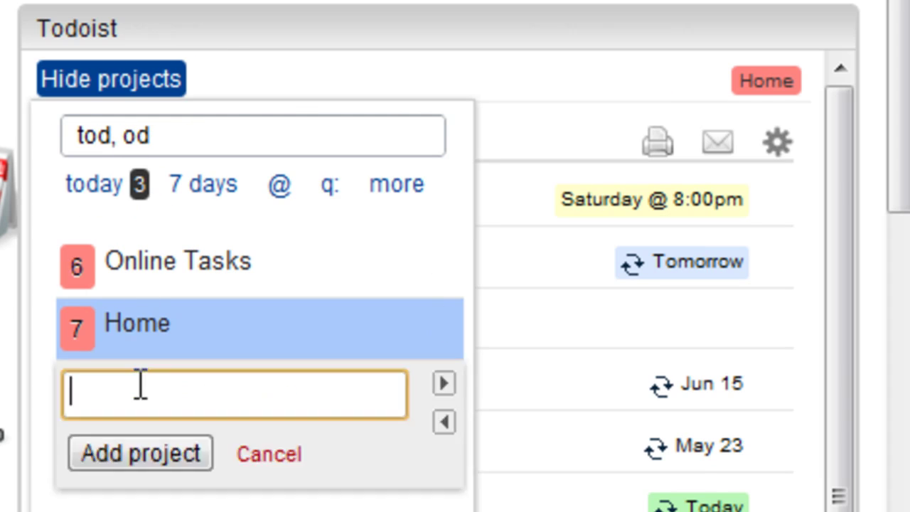
text(Vacation Plans)
key(Tab)
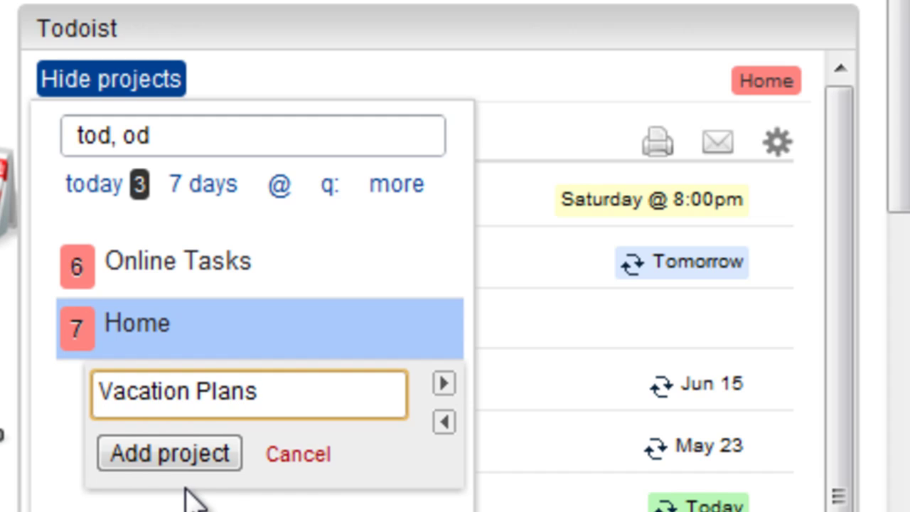
key(Return)
Reorder the projects so Online Tasks is listed after Home.
click(244, 458)
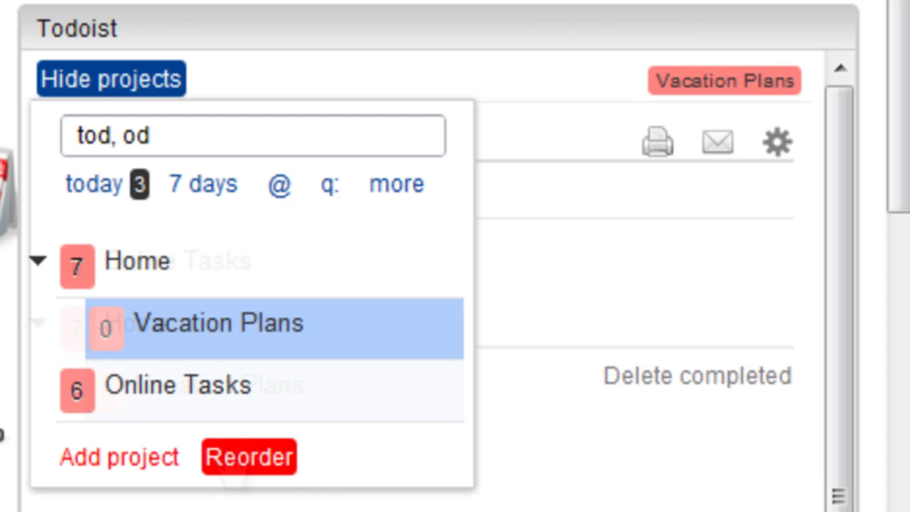
click(181, 387)
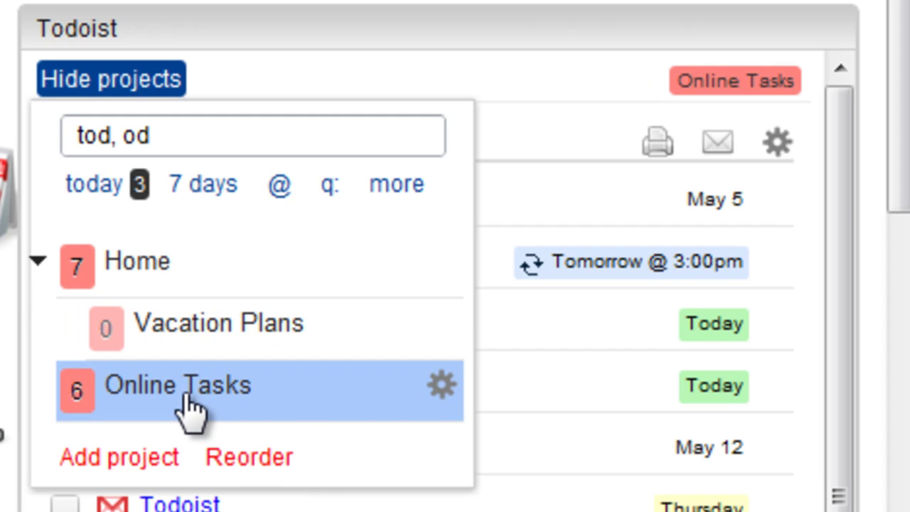
click(440, 384)
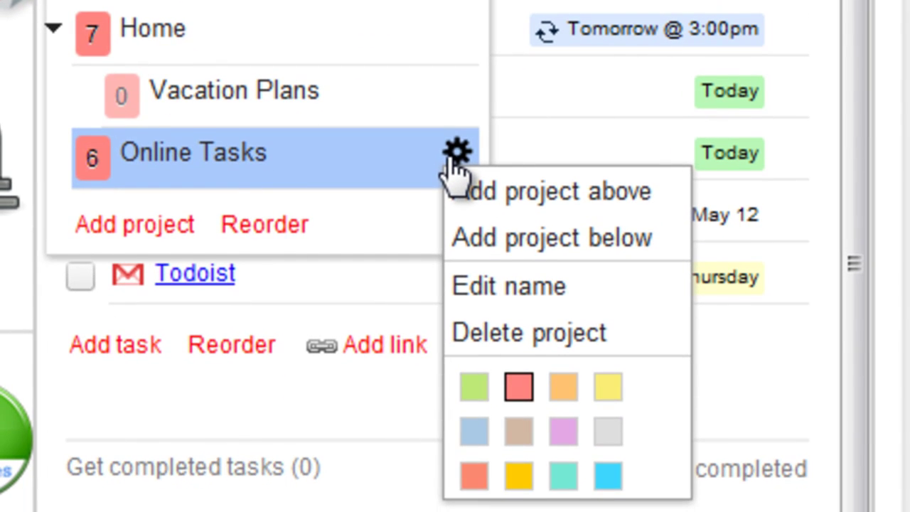
click(203, 153)
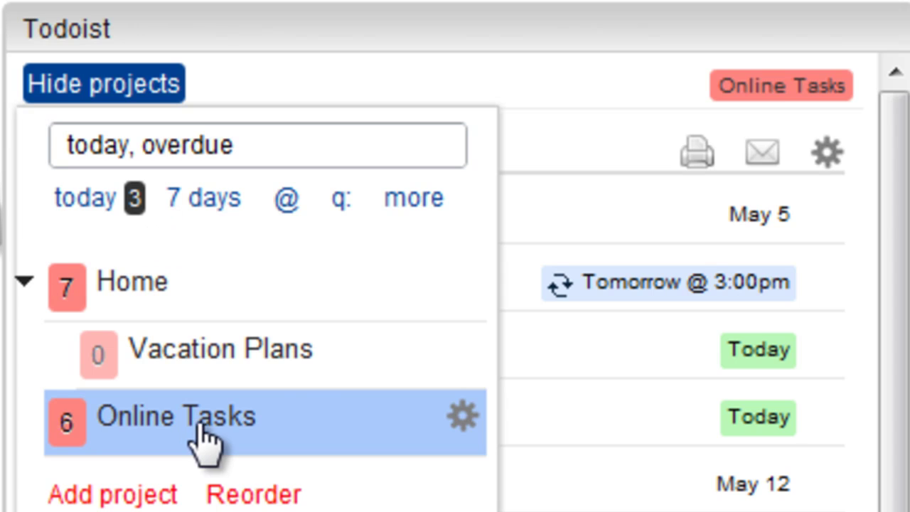
Filter tasks with 'tom', 'thurs' and 'over' to show tomorrow's, Thursday's and overdue tasks.
click(391, 213)
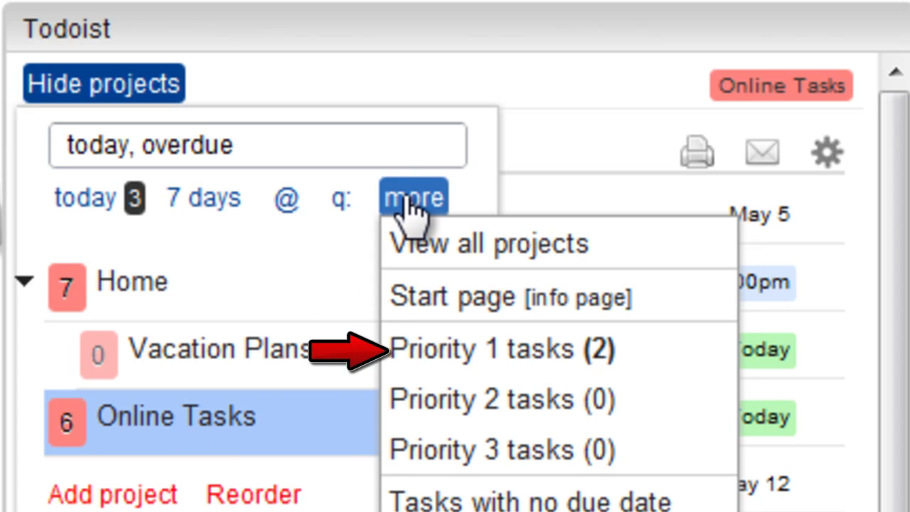
click(293, 142)
key(ctrl+a)
text(tom)
key(Return)
text(fthurs)
key(Return)
text(fover)
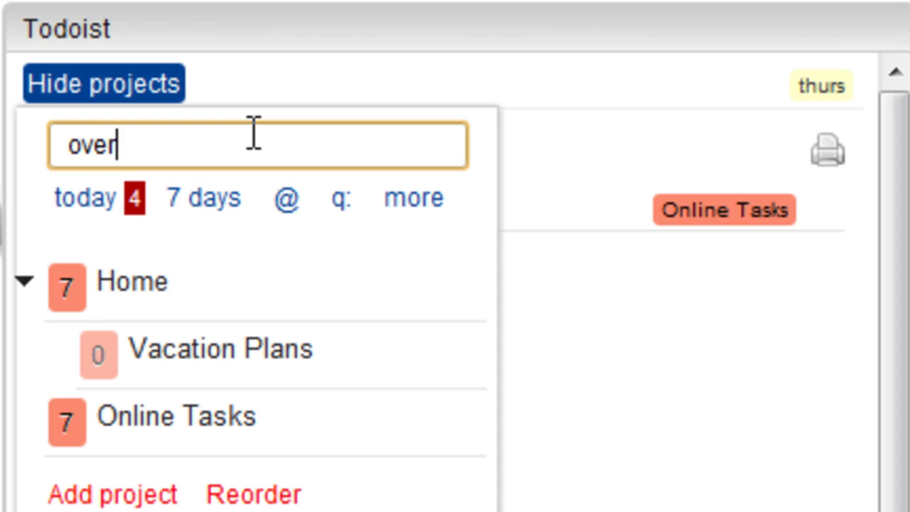
key(Return)
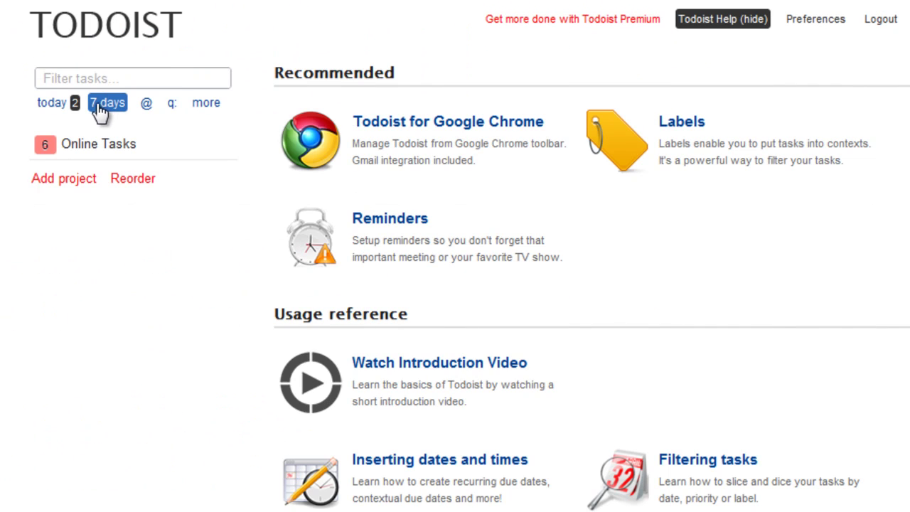
Switch the full Todoist page to the 7 days, overdue view, yesterday through Thursday.
click(101, 215)
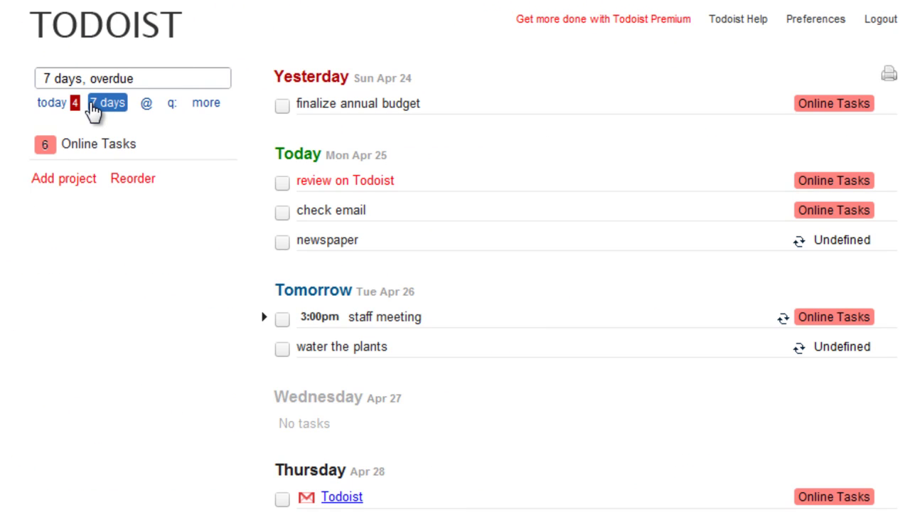